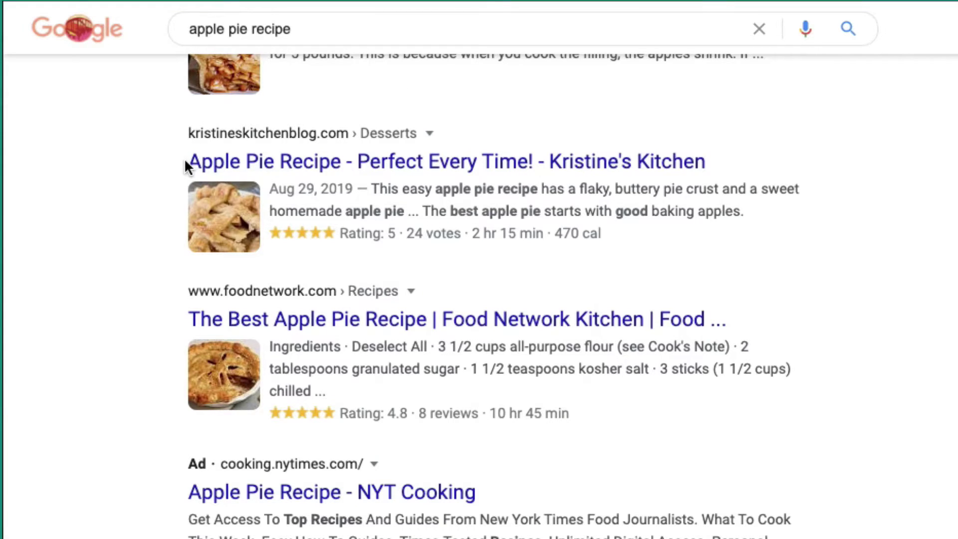
left_click_drag(187, 162, 339, 163)
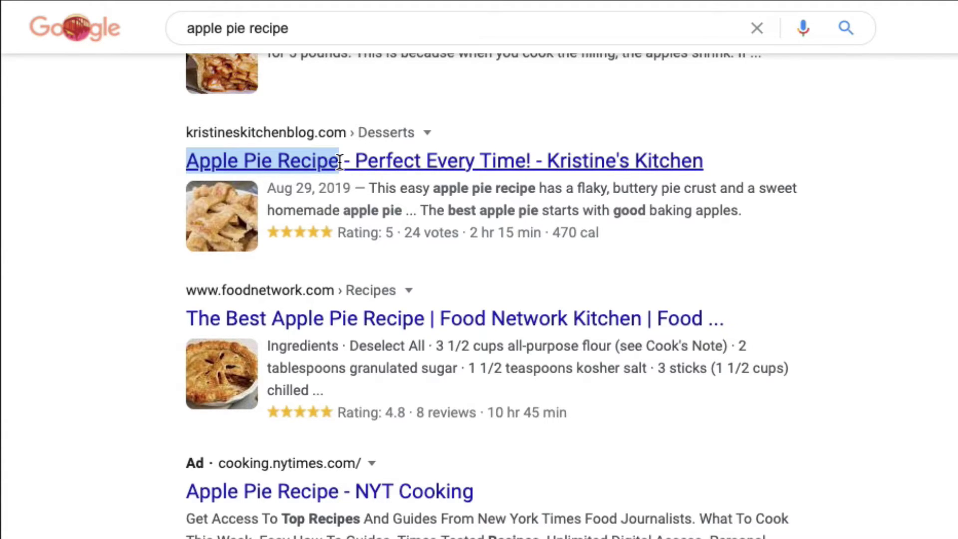
left_click_drag(340, 162, 532, 162)
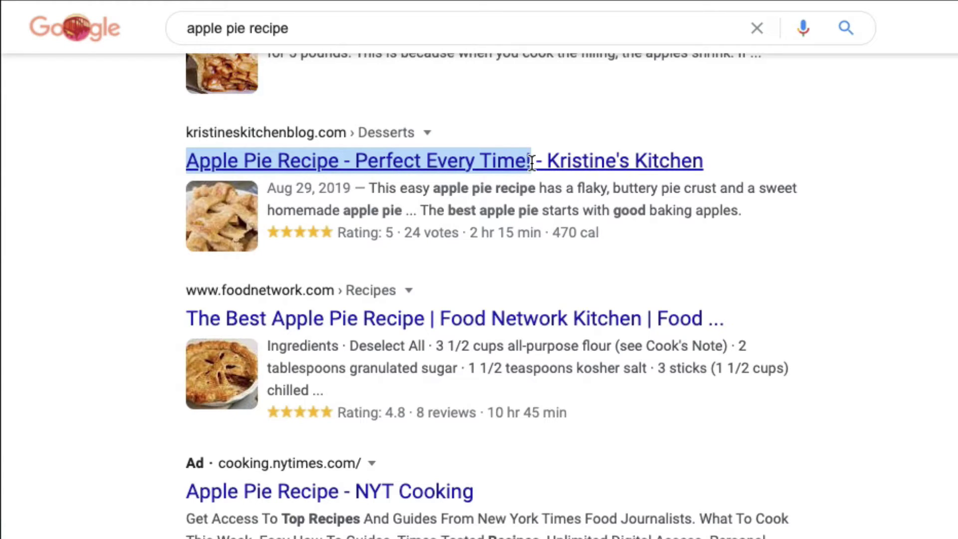
left_click_drag(532, 163, 706, 170)
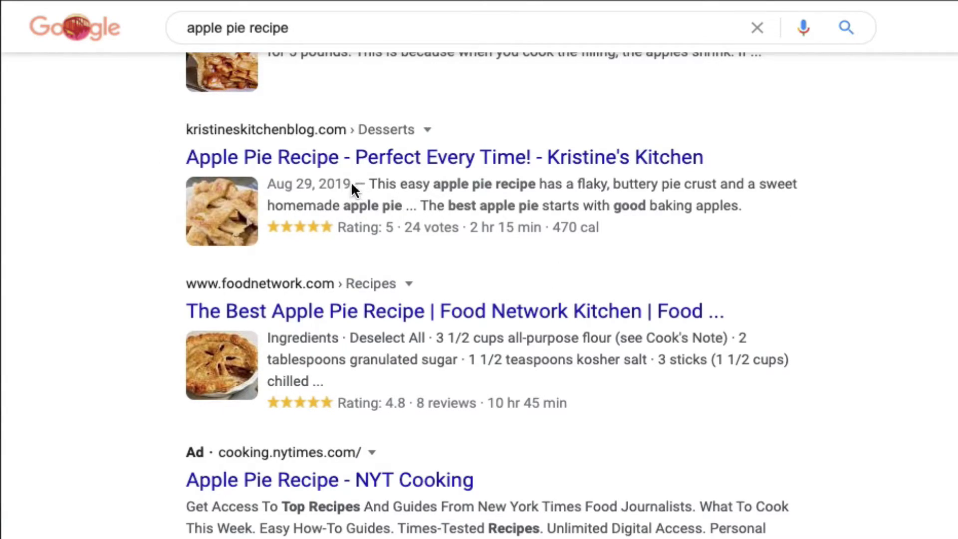
- Highlight the Kristine's Kitchen and Food Charlatan result descriptions as meta description examples
left_click_drag(370, 183, 797, 205)
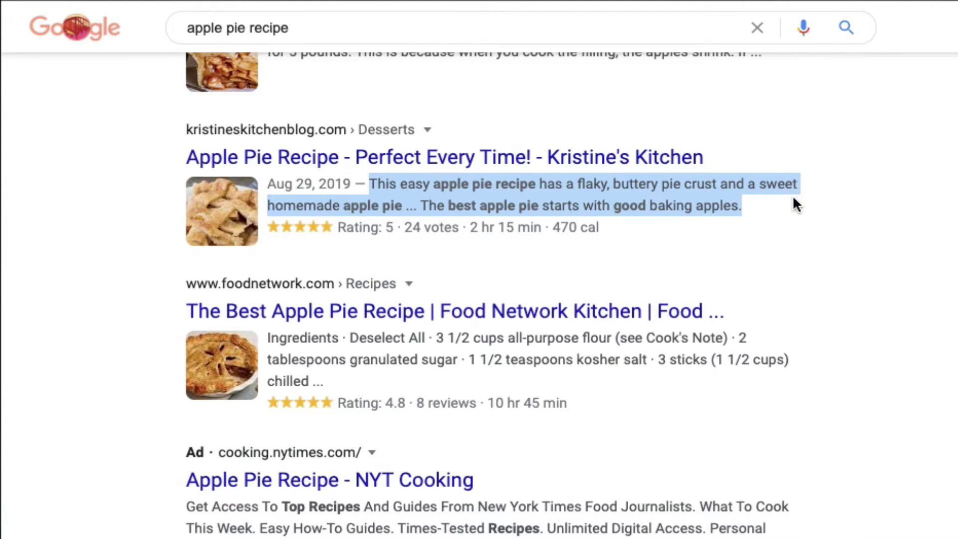
left_click(750, 210)
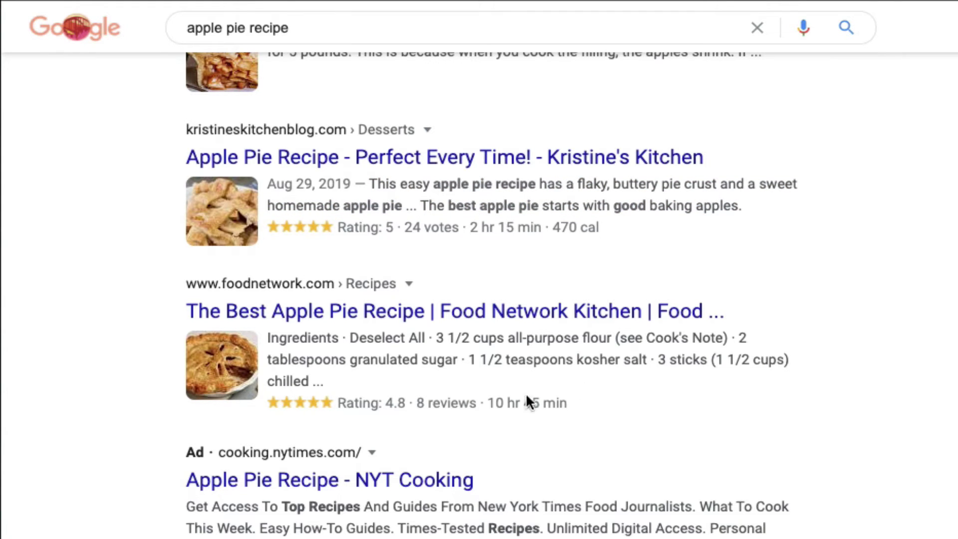
scroll(883, 284, "up", 4)
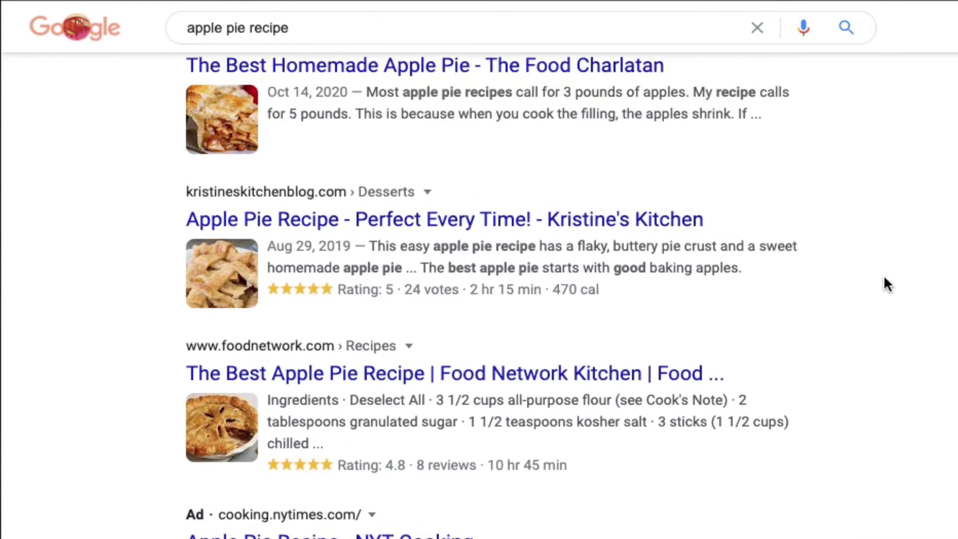
scroll(886, 284, "up", 1)
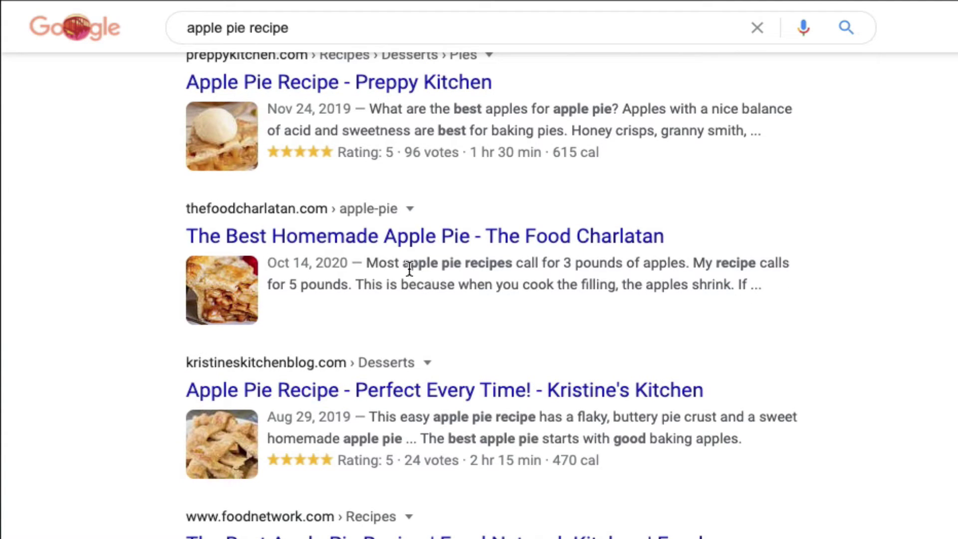
left_click_drag(368, 263, 759, 285)
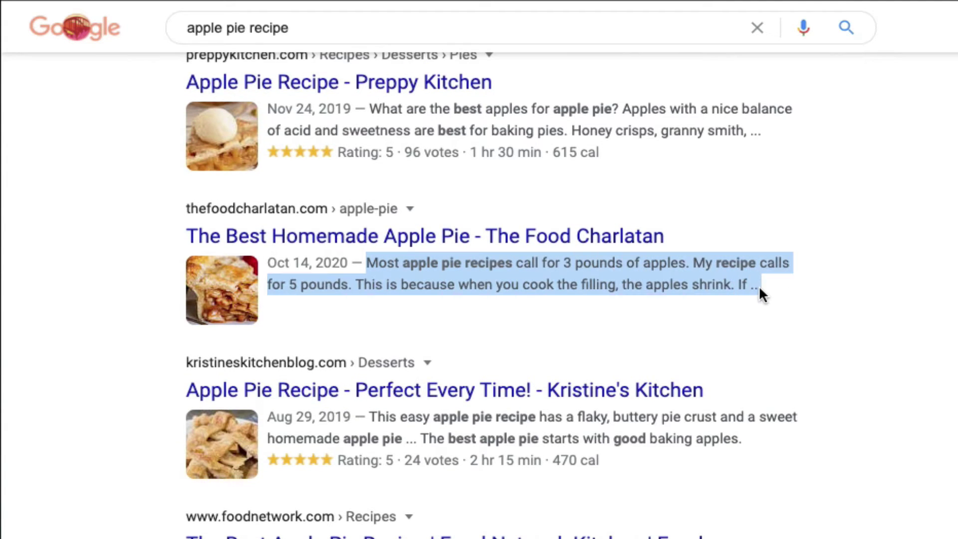
left_click(760, 310)
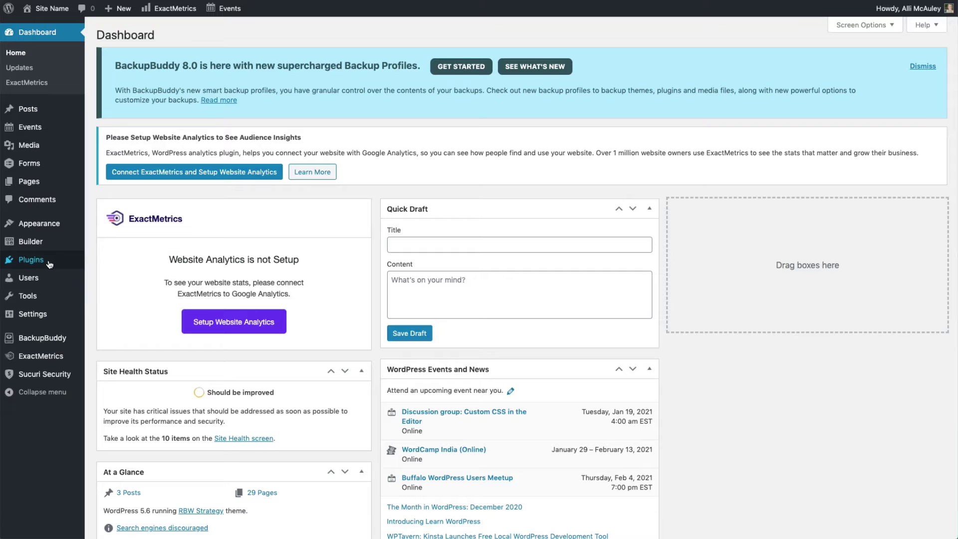
- Search the plugin directory for Yoast SEO, then install and activate it
mouse_move(40, 264)
left_click(109, 277)
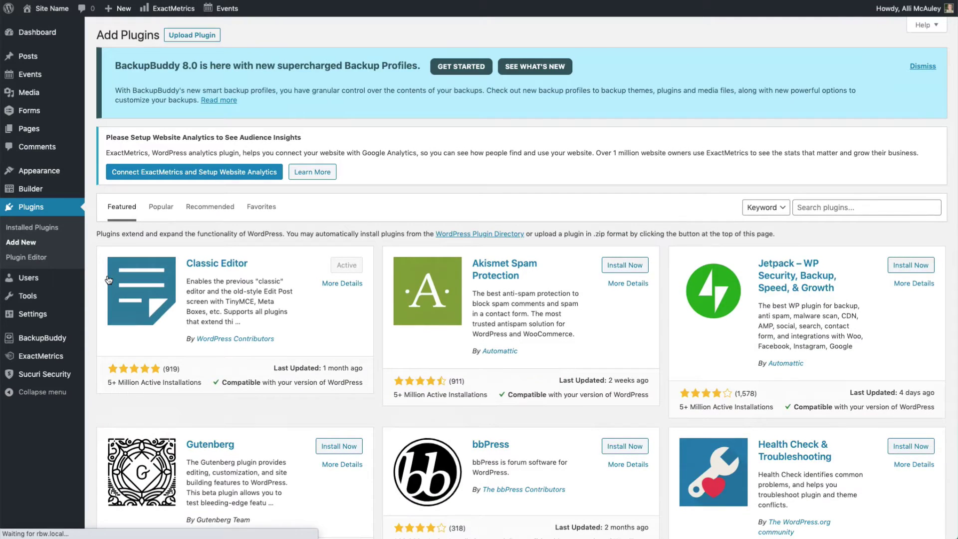
left_click(834, 210)
type("Yoast SEO")
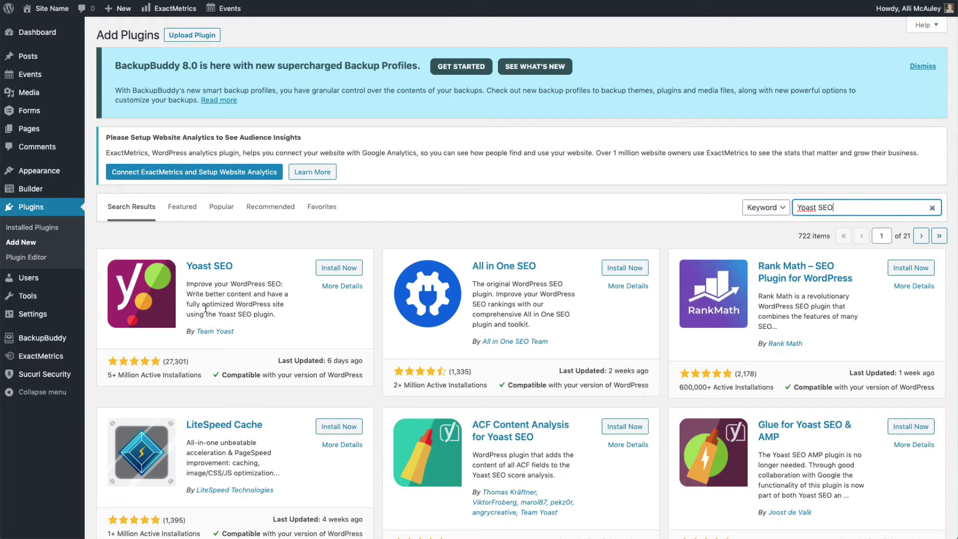
left_click(338, 272)
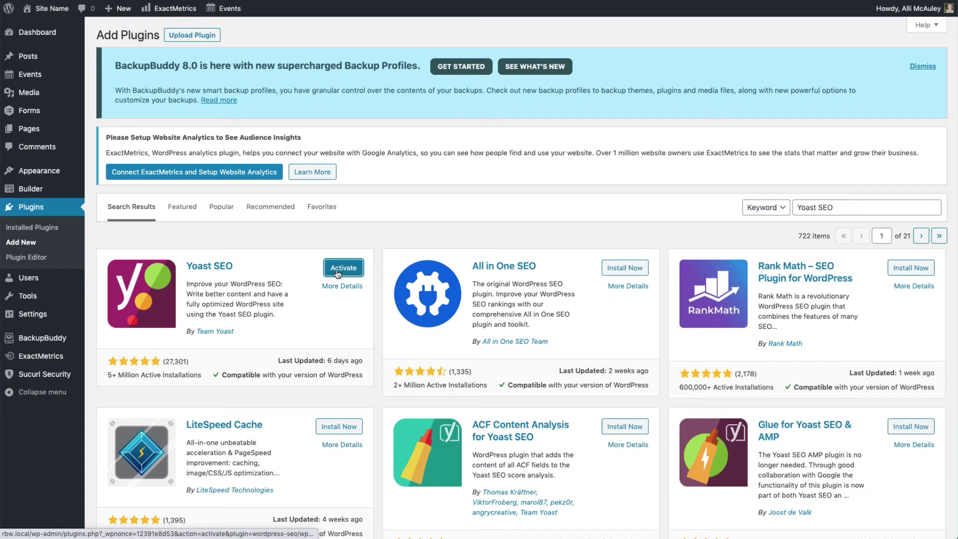
left_click(338, 272)
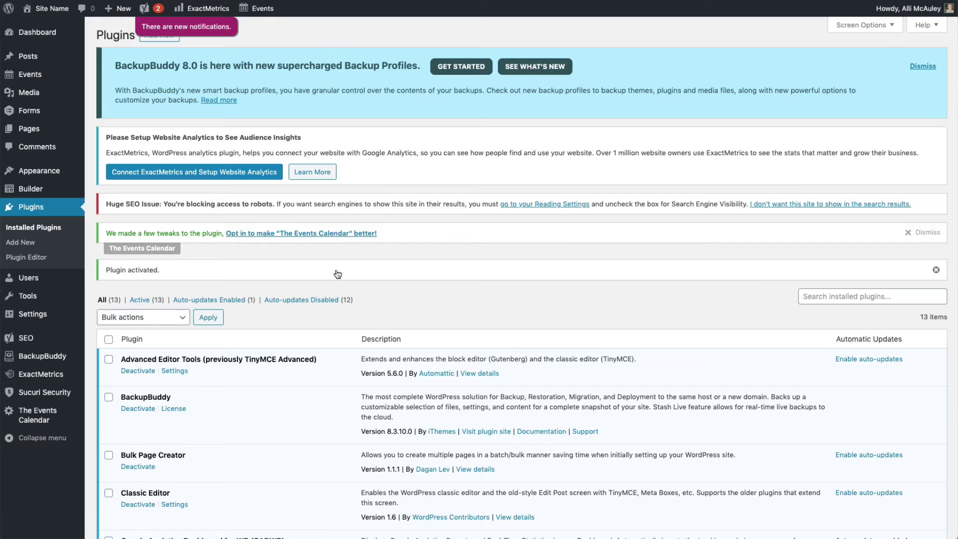
- Show Yoast's SEO Search Appearance settings on the Content Types tab
mouse_move(39, 341)
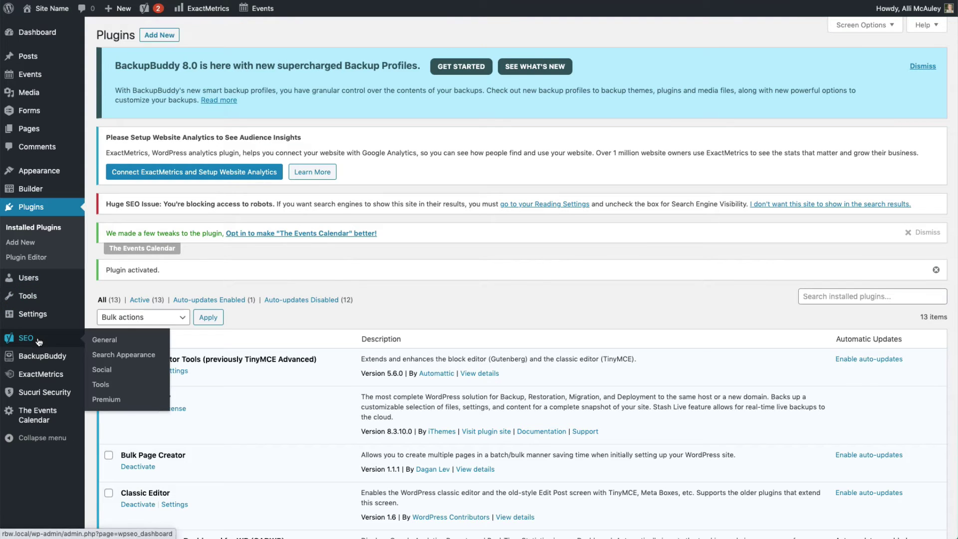
left_click(108, 358)
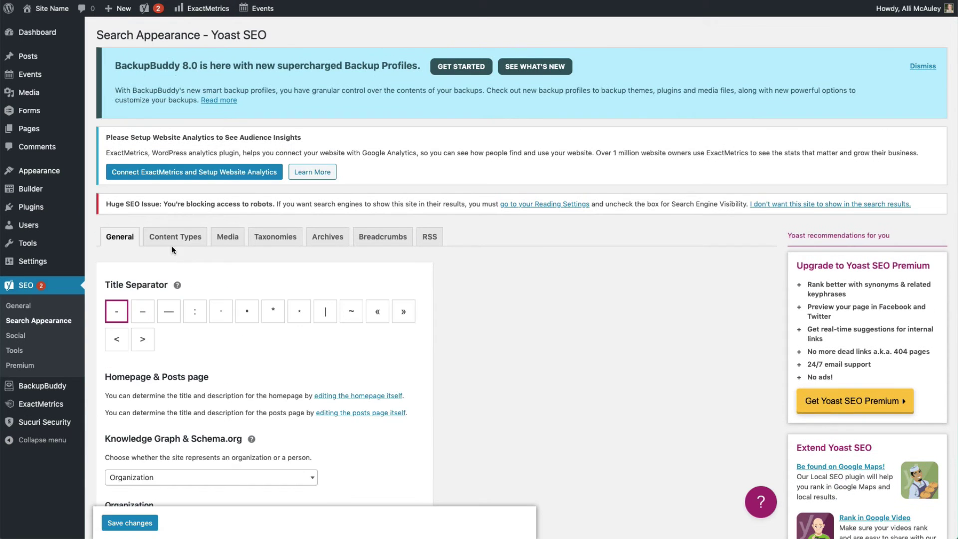
left_click(181, 214)
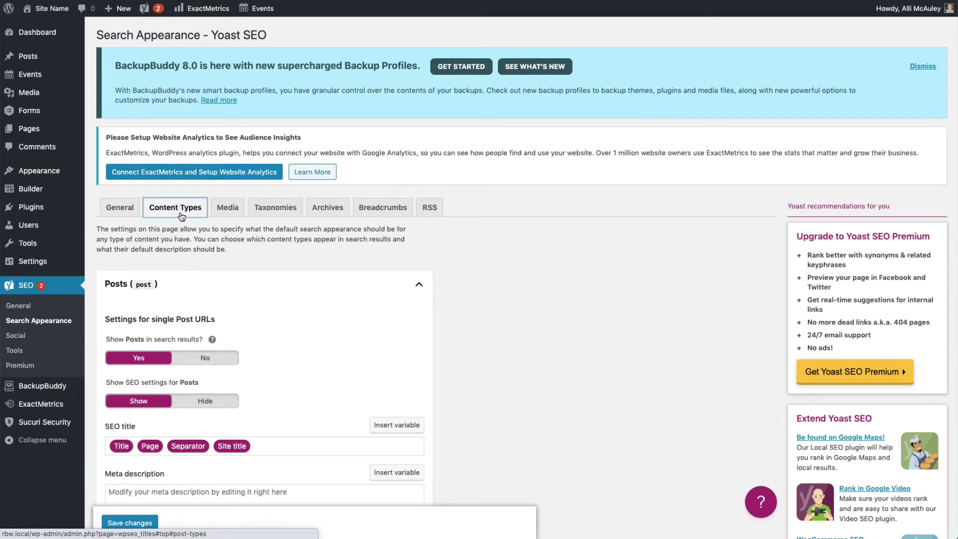
- Clear the Posts SEO title and insert the Title variable
scroll(291, 308, "down", 4)
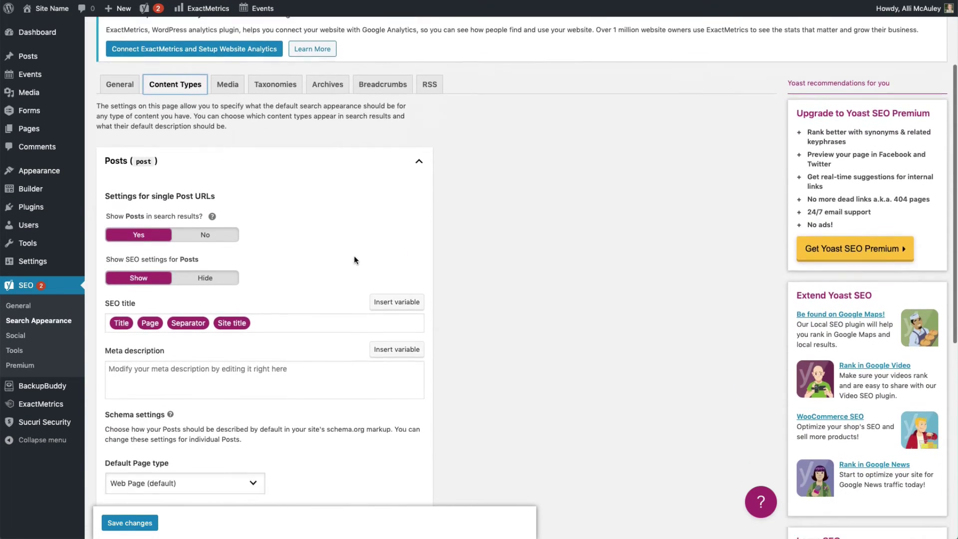
left_click_drag(355, 257, 105, 265)
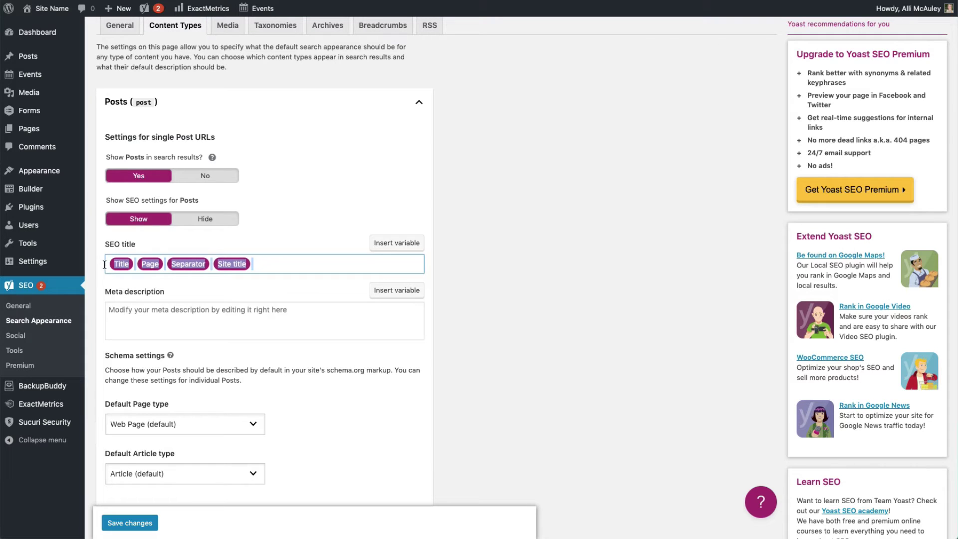
key("BackSpace")
type("%")
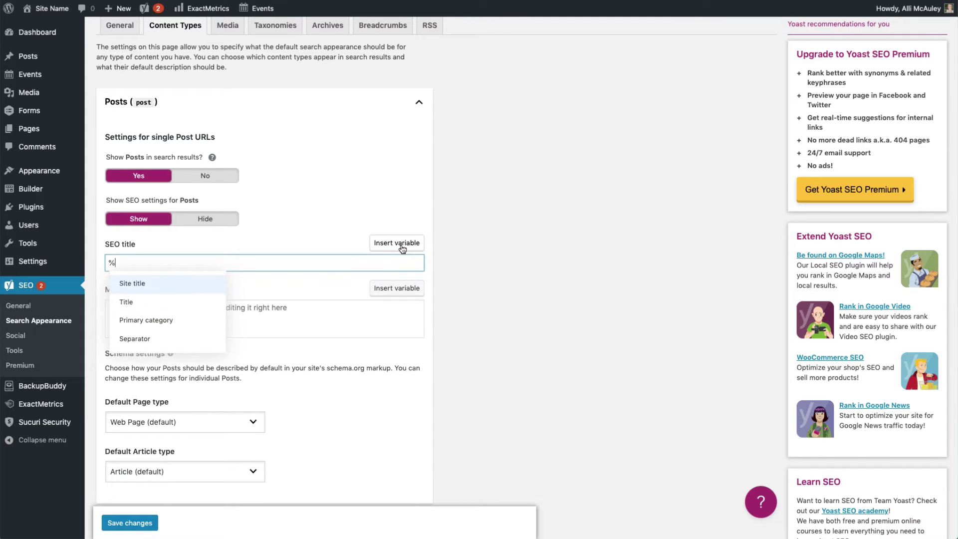
left_click(145, 304)
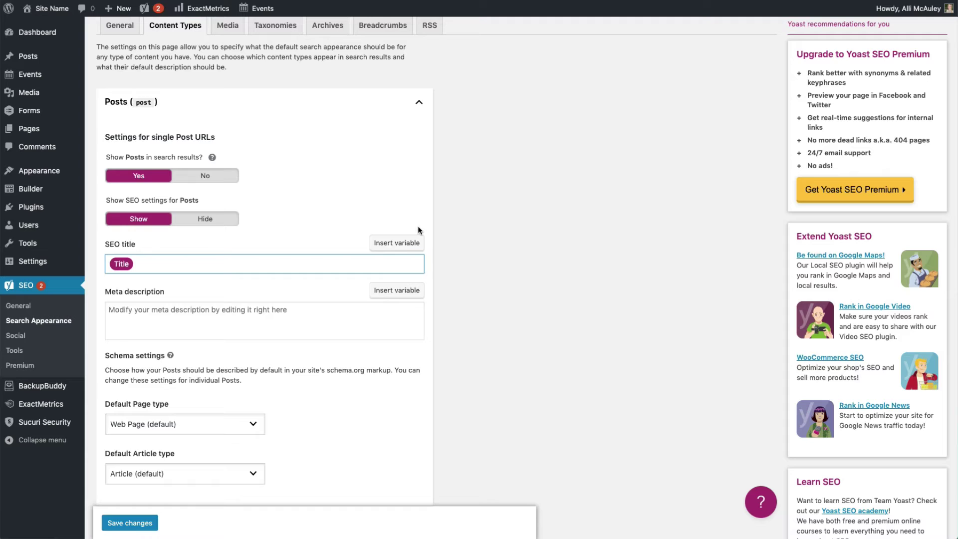
- Append Separator and Site title variables to the Posts SEO title
left_click(396, 243)
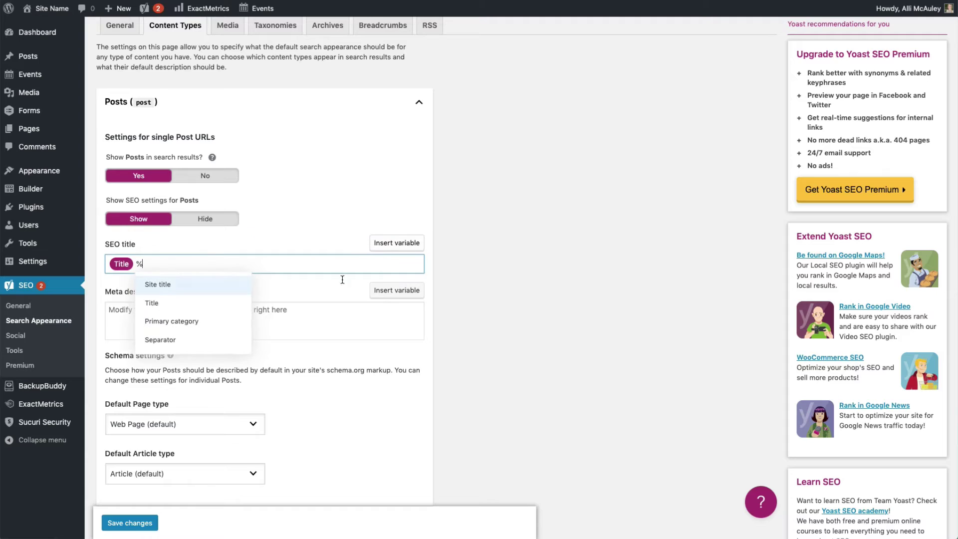
left_click(185, 342)
left_click(397, 243)
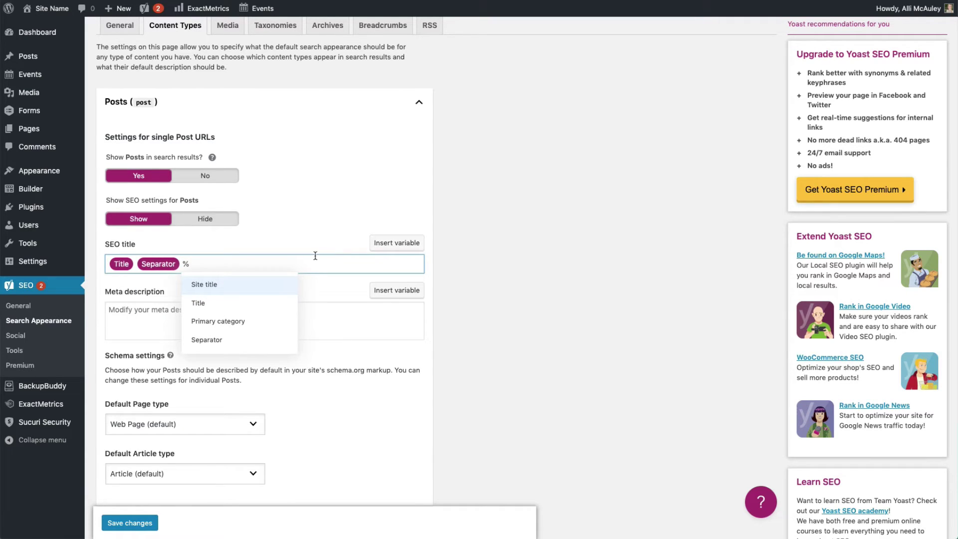
scroll(268, 292, "down", 2)
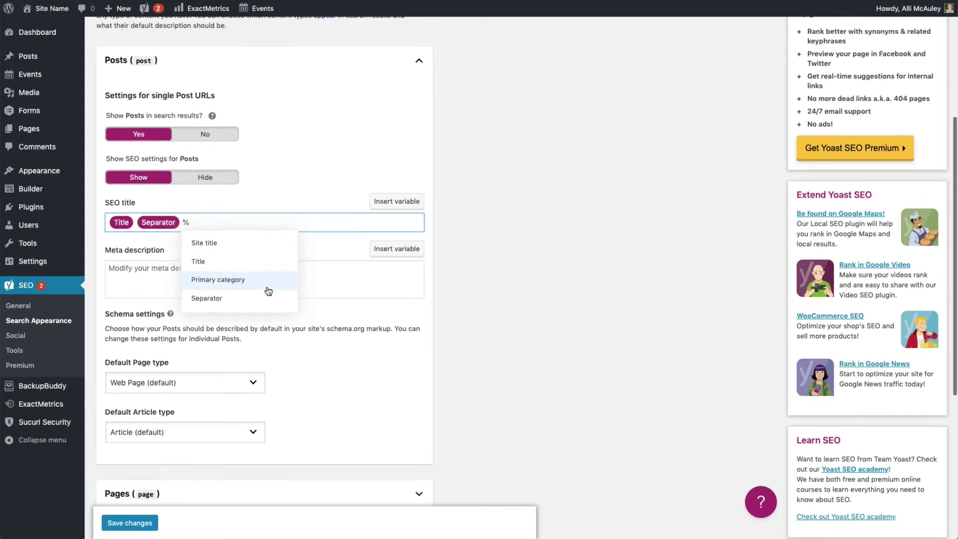
scroll(268, 291, "up", 1)
left_click(250, 253)
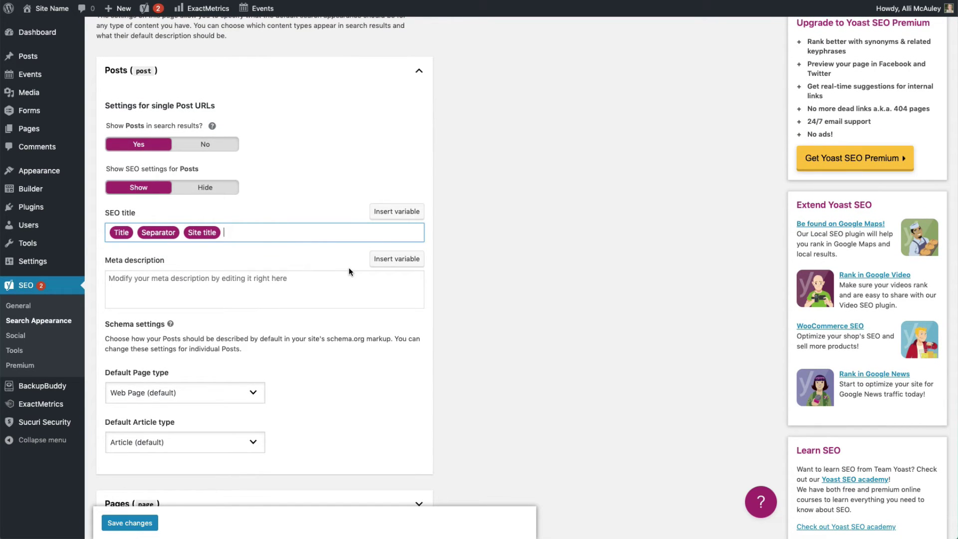
left_click(293, 282)
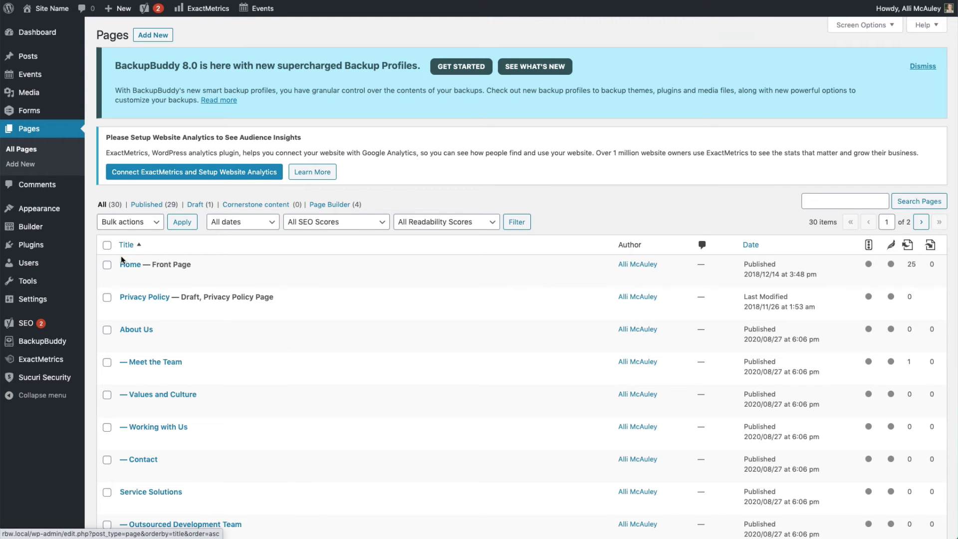
- On the Home page, replace the Yoast SEO title with 'Strategic consulting services to highlight your unique voice'
left_click(125, 283)
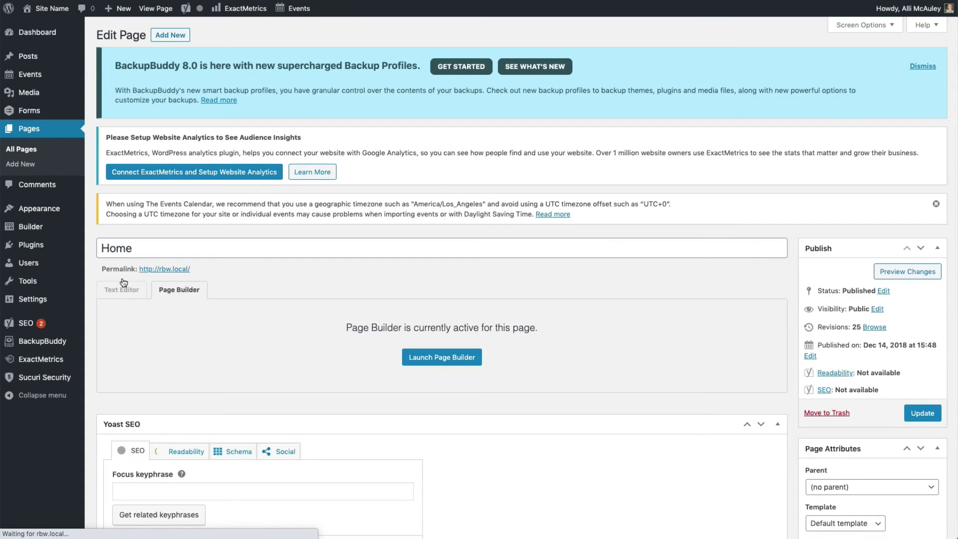
scroll(124, 283, "down", 2)
scroll(124, 283, "down", 4)
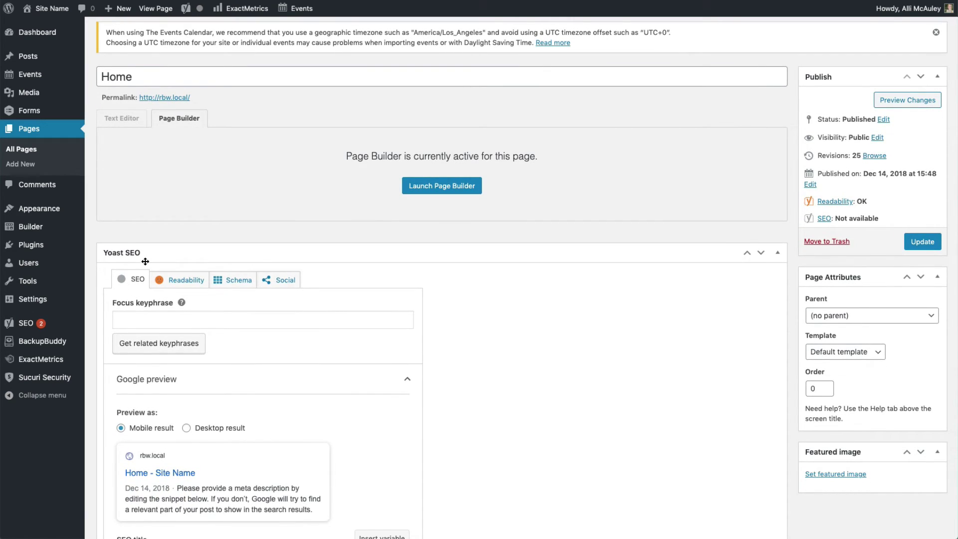
scroll(145, 262, "down", 5)
scroll(147, 264, "down", 5)
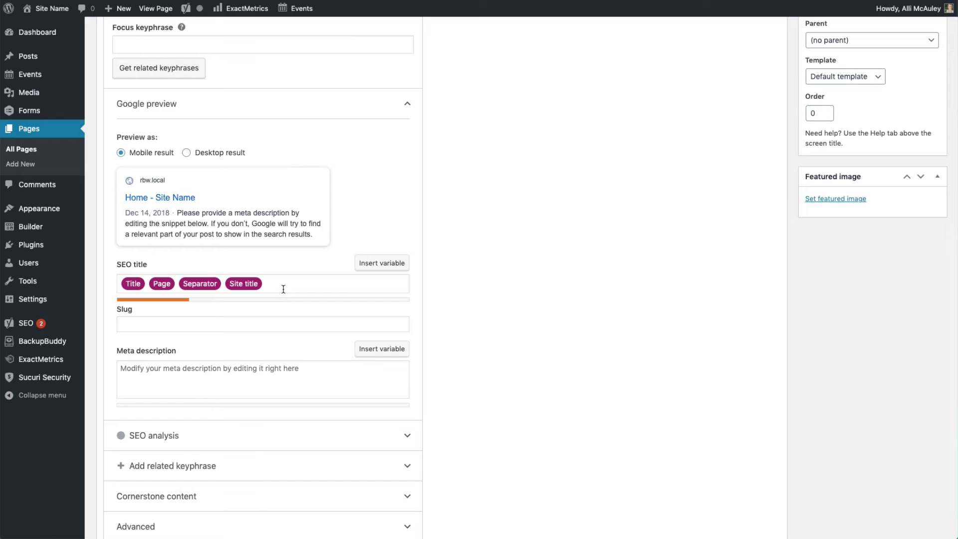
left_click_drag(282, 286, 120, 285)
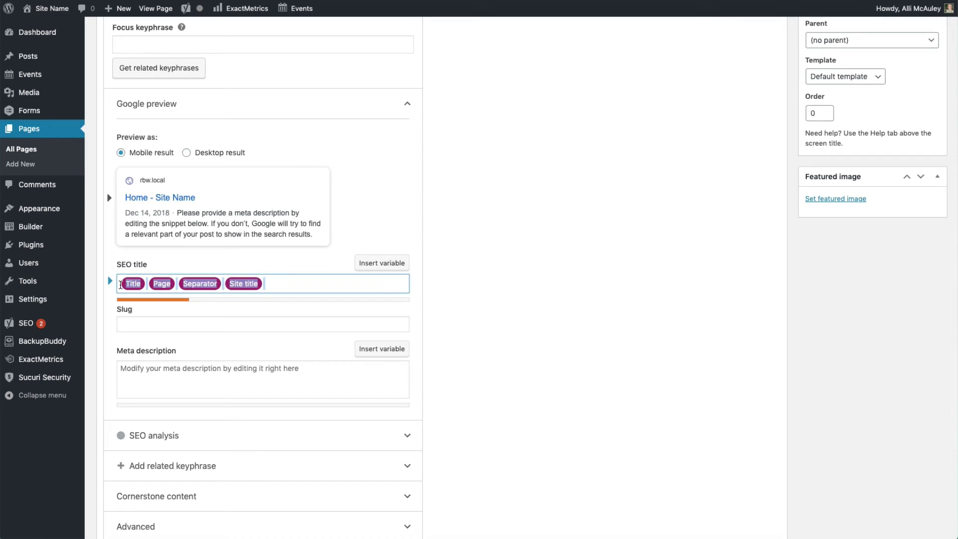
key("BackSpace")
type("Strategic consulting services to highlight your unique voice")
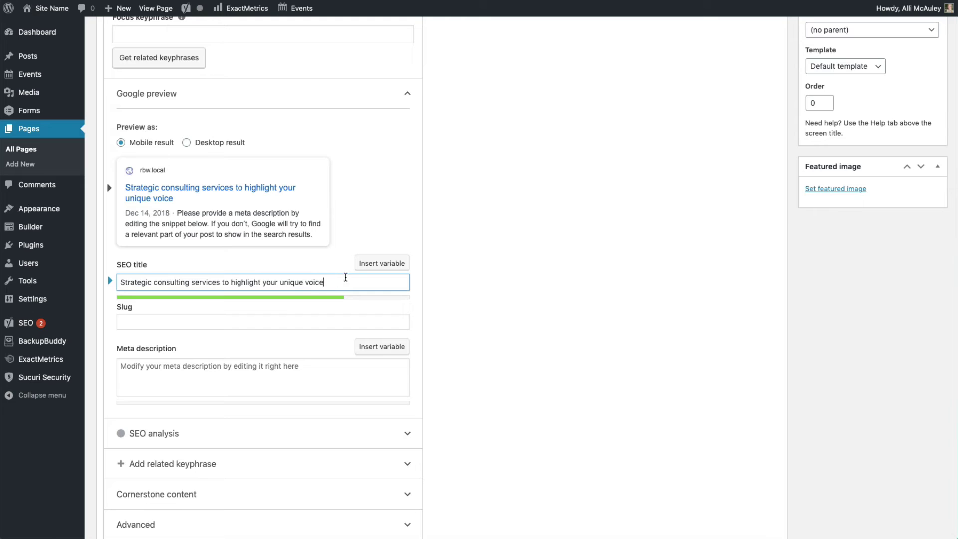
- Append Separator and Site title variables after the Home page's custom SEO title
left_click(374, 267)
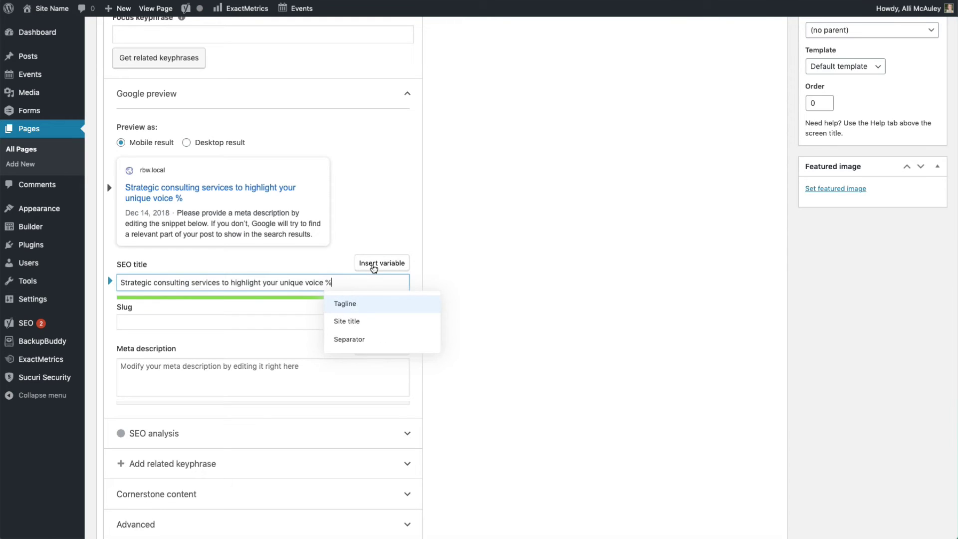
left_click(352, 340)
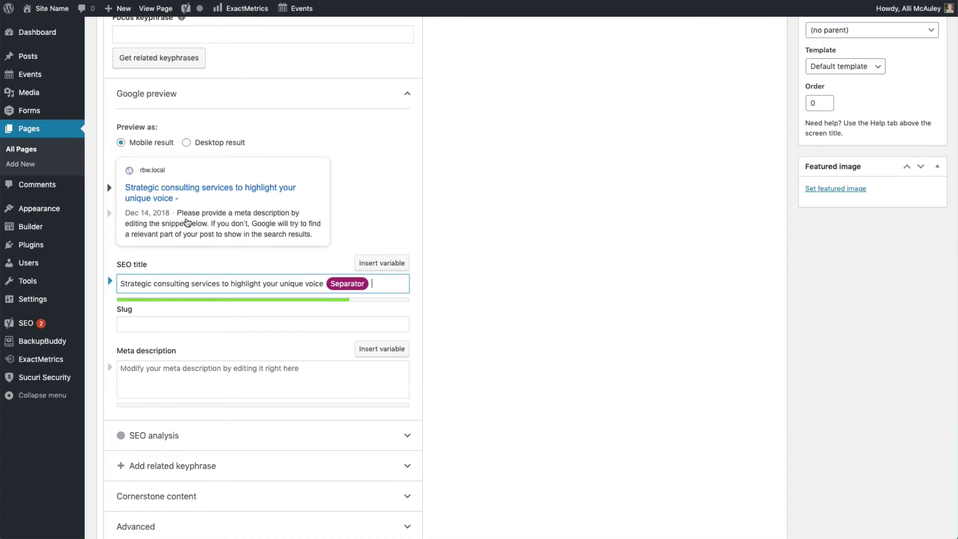
left_click(381, 263)
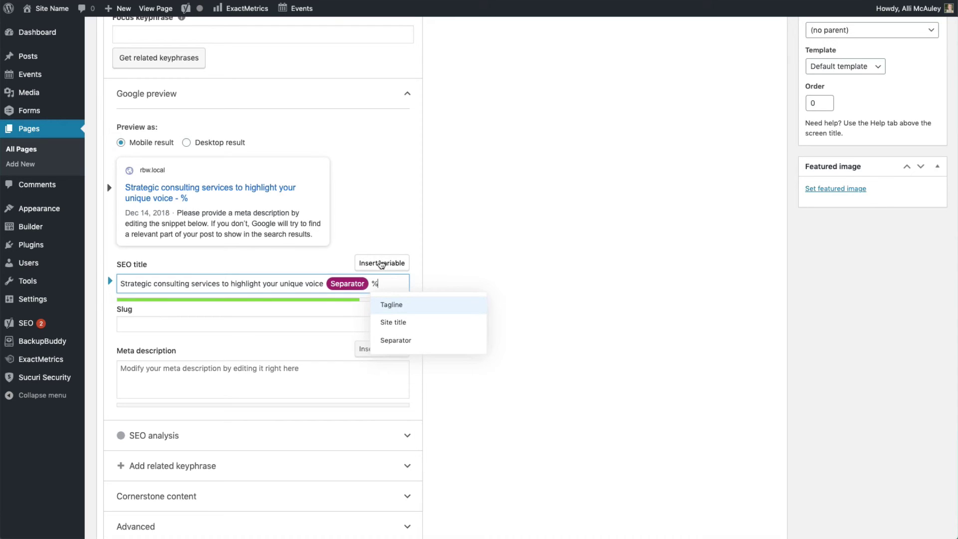
left_click(393, 327)
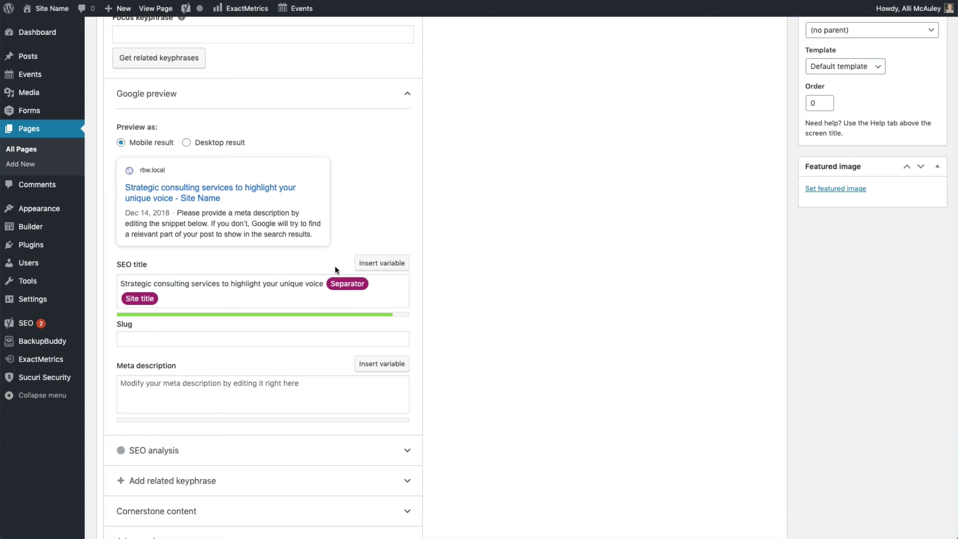
left_click(144, 386)
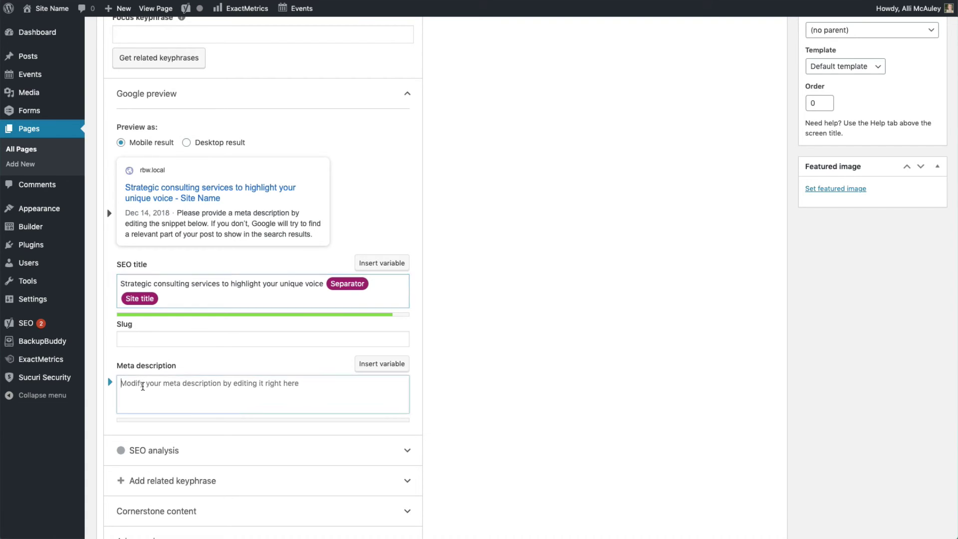
- Paste the Home page meta description about customized fundraising content for public-serving organizations
type("We provide public-serving organizations of any size high-quality, customized fundraising content that makes a strong case for support.")
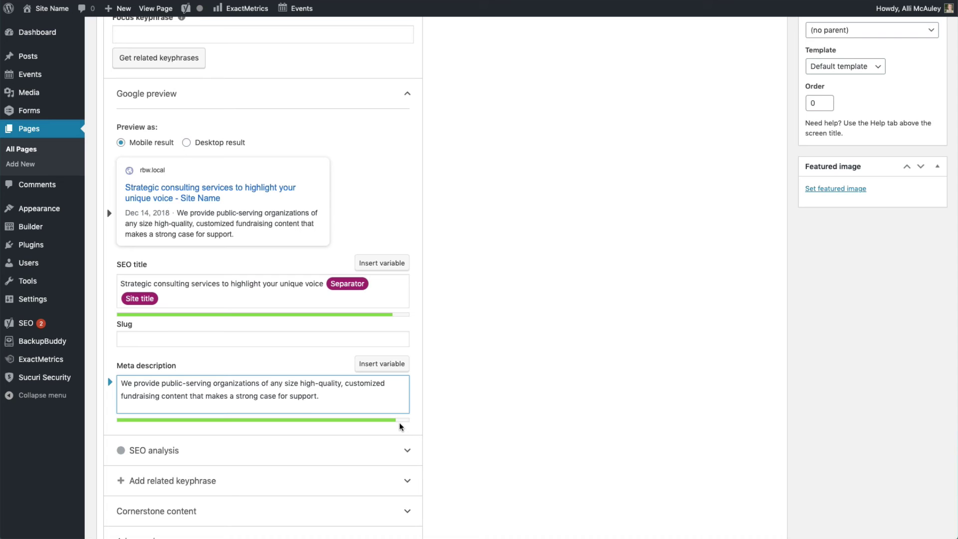
scroll(399, 422, "down", 2)
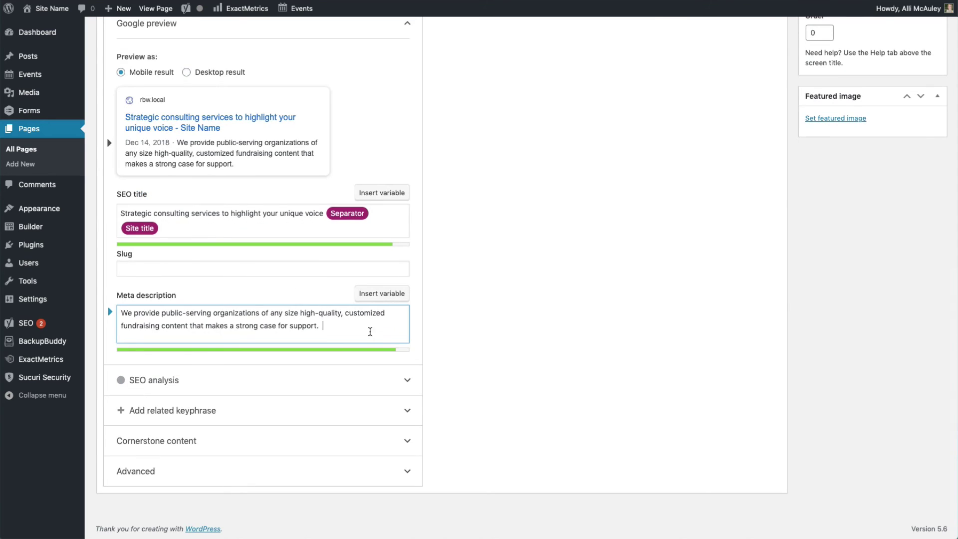